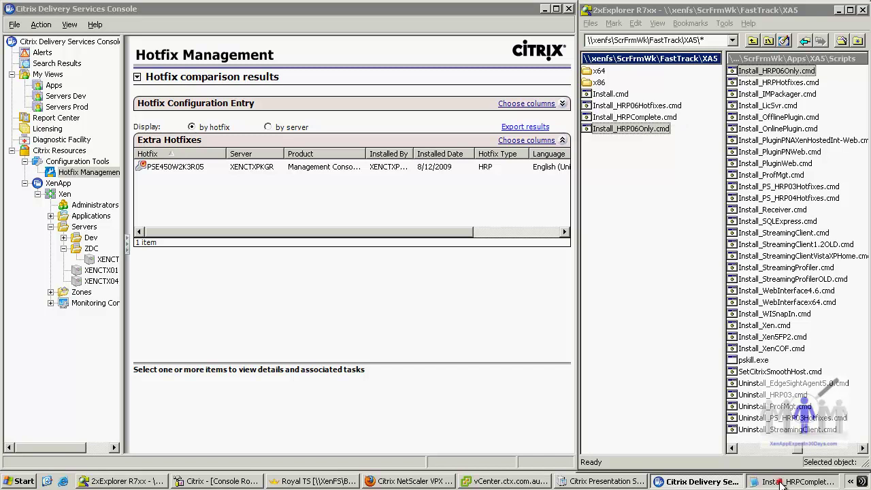
Bring the Install_HRPComplete.cmd Notepad window to the front of the Citrix Delivery Services Console
left_click(779, 481)
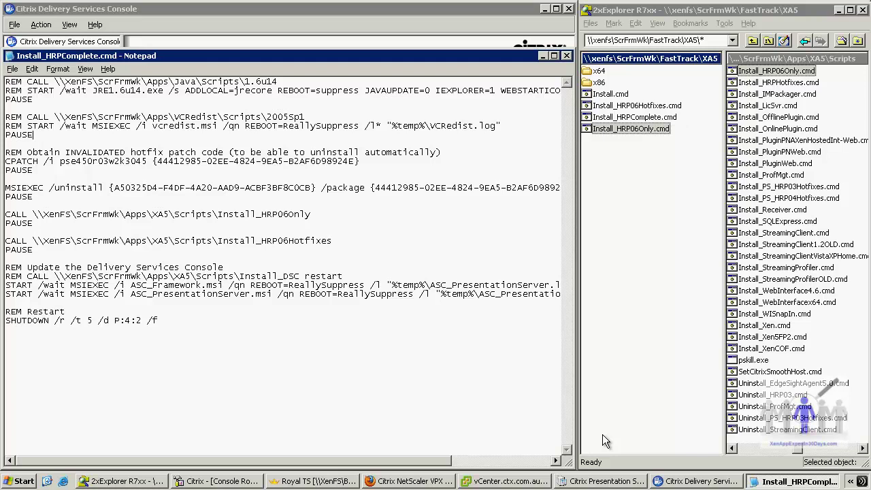
Read Install_HRP06Only.cmd in Notepad and close it, then open Install_HRP06Hotfixes.cmd for editing
right_click(644, 128)
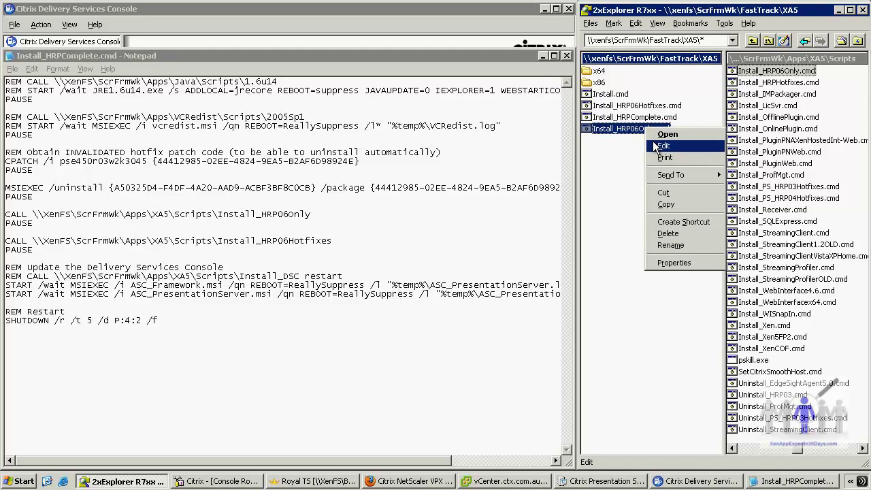
left_click(662, 146)
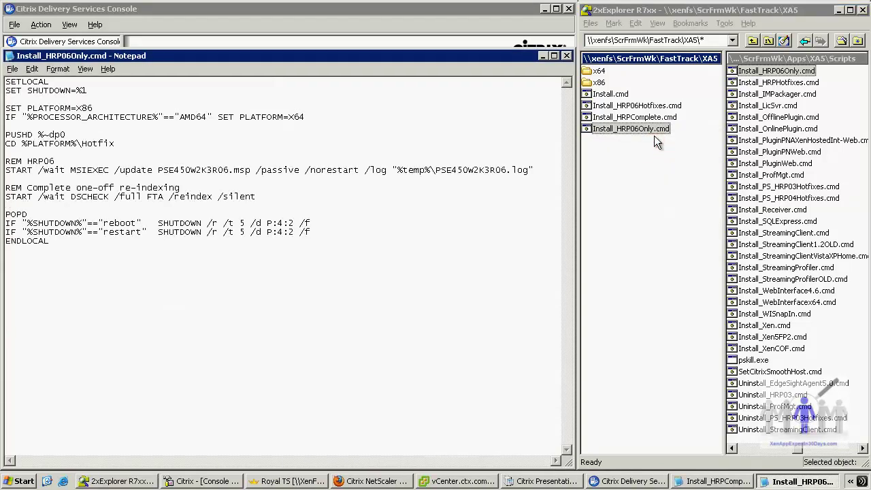
left_click(565, 55)
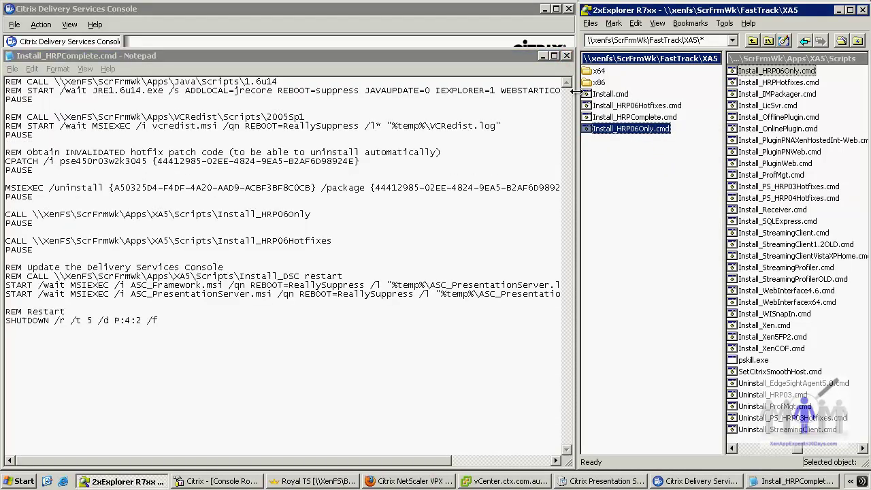
right_click(619, 106)
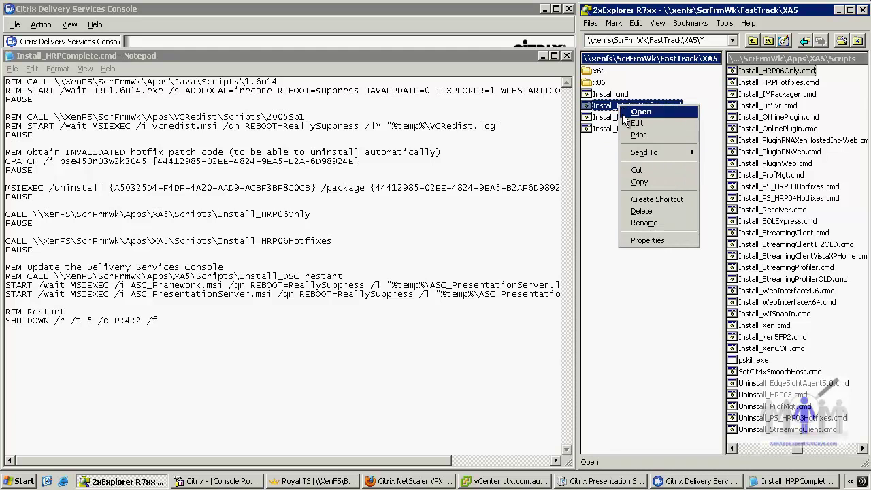
left_click(627, 124)
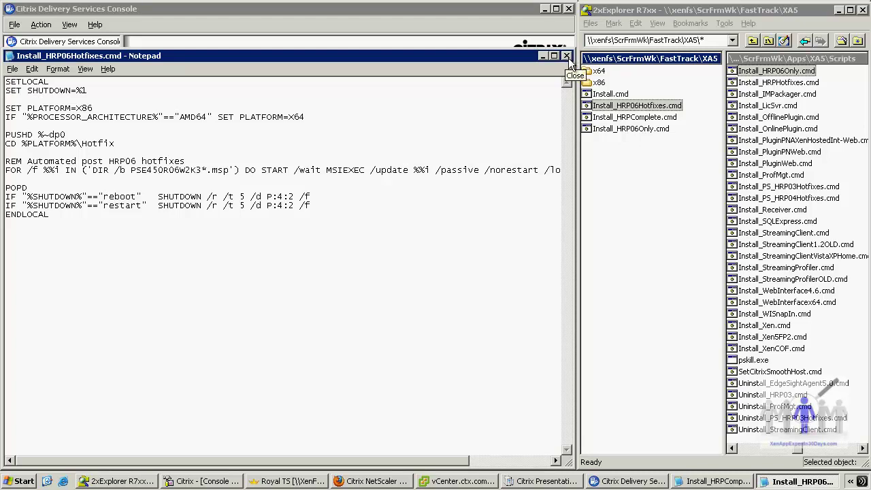
Close Install_HRP06Hotfixes.cmd, return to Install_HRPComplete.cmd, and select Install_HRP06Only.cmd in 2xExplorer
left_click(568, 58)
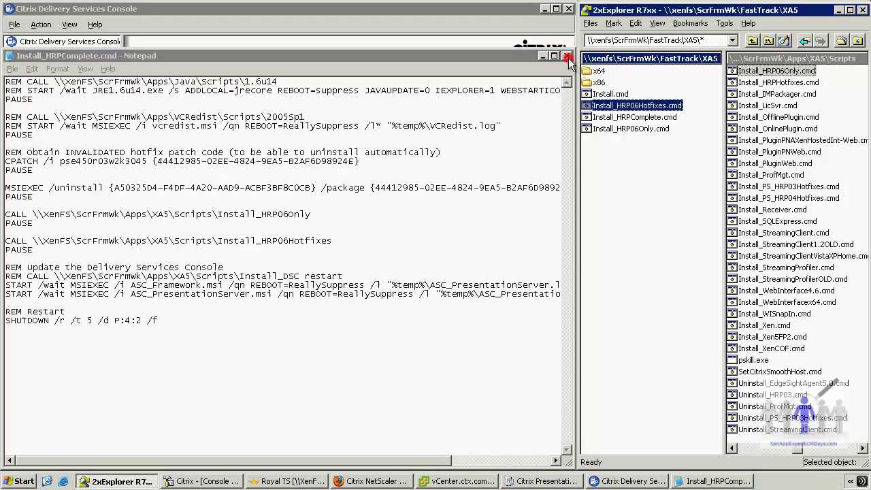
left_click(513, 161)
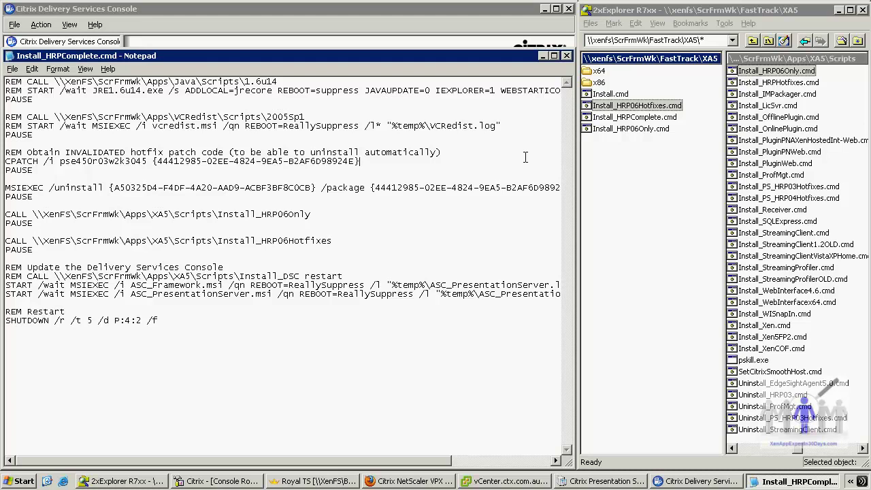
left_click(630, 207)
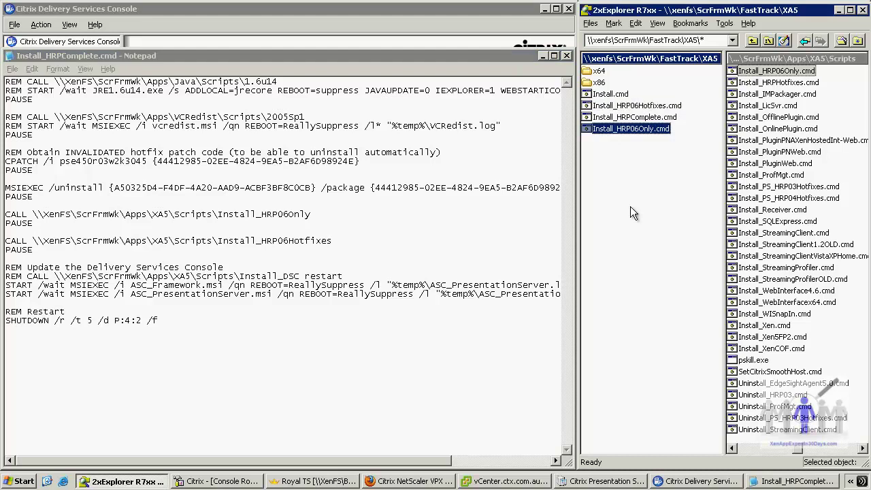
Close Add or Remove Programs on the XA5 Dev : Test server, then return to Install_HRPComplete.cmd
left_click(306, 481)
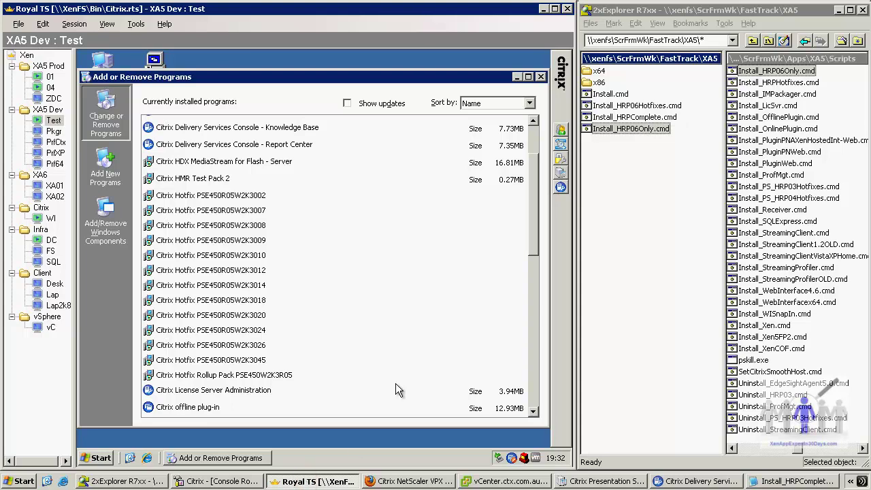
left_click(540, 76)
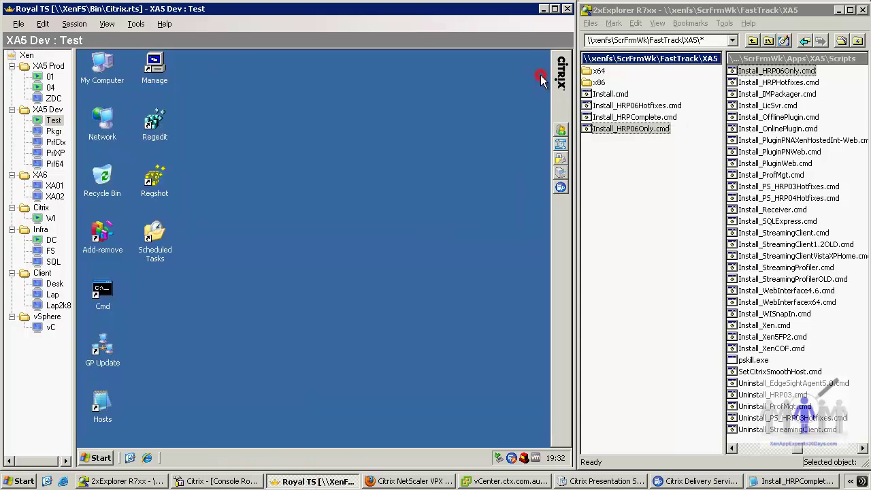
left_click(100, 459)
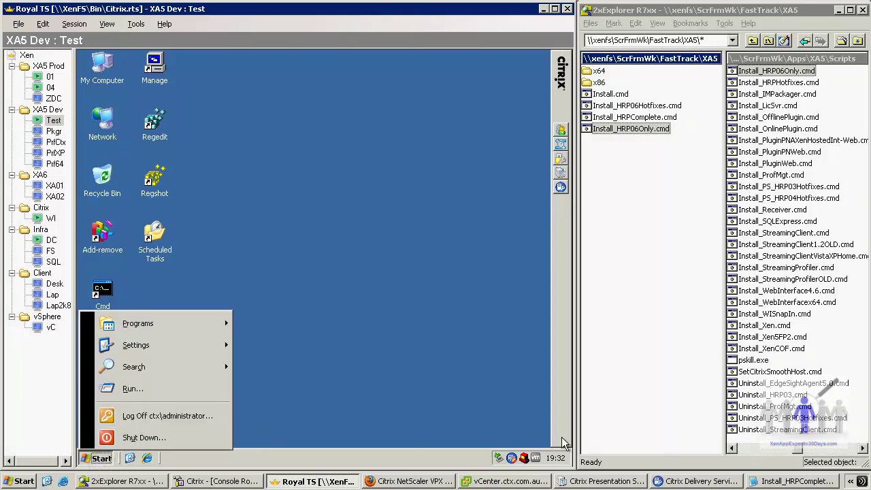
left_click(762, 482)
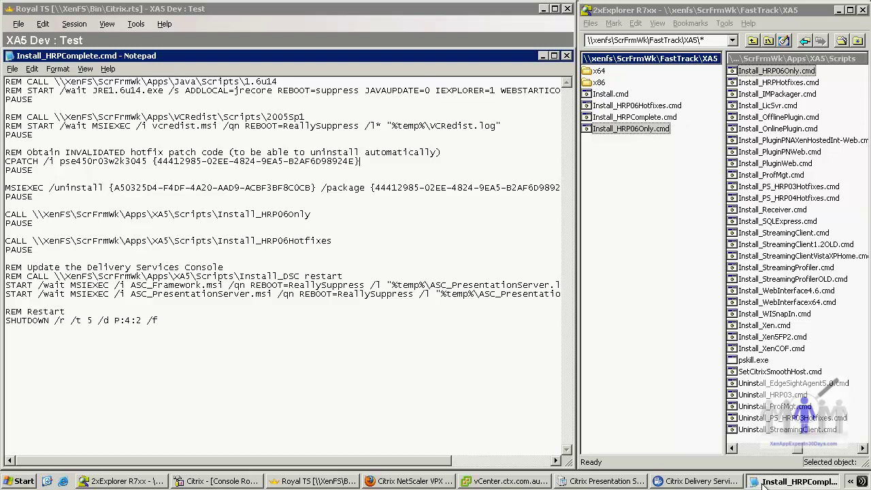
On the XA5 test server, open Start > Run and browse the Scripts folder for a file
left_click(317, 481)
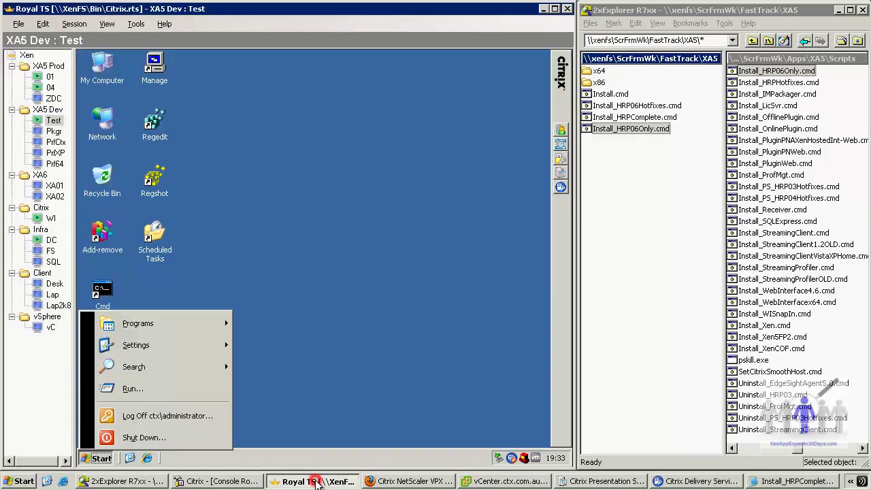
left_click(155, 389)
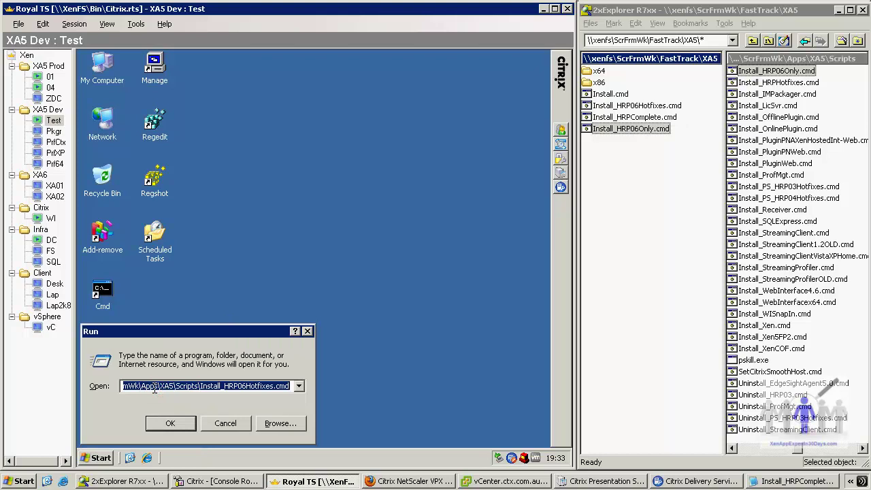
left_click(276, 423)
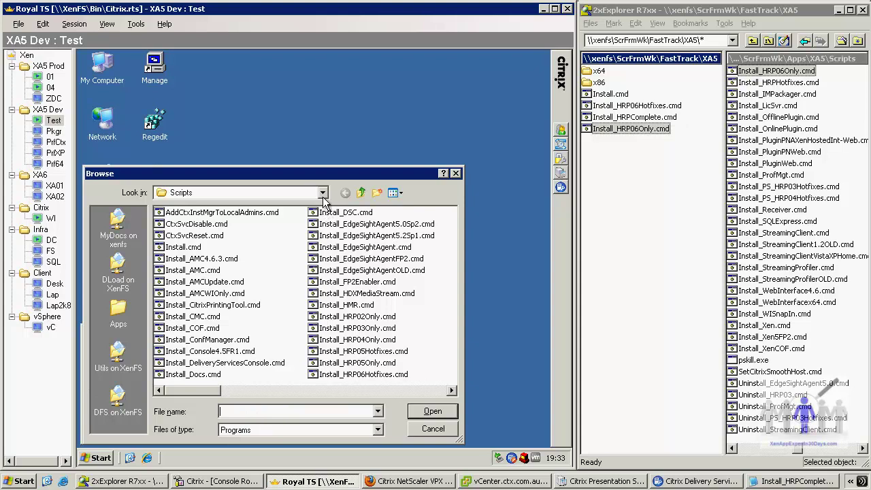
Browse from Apps up to FastTrack\XA5 on XenFS and pick Install_HRPComplete.cmd for the Run box
left_click(128, 317)
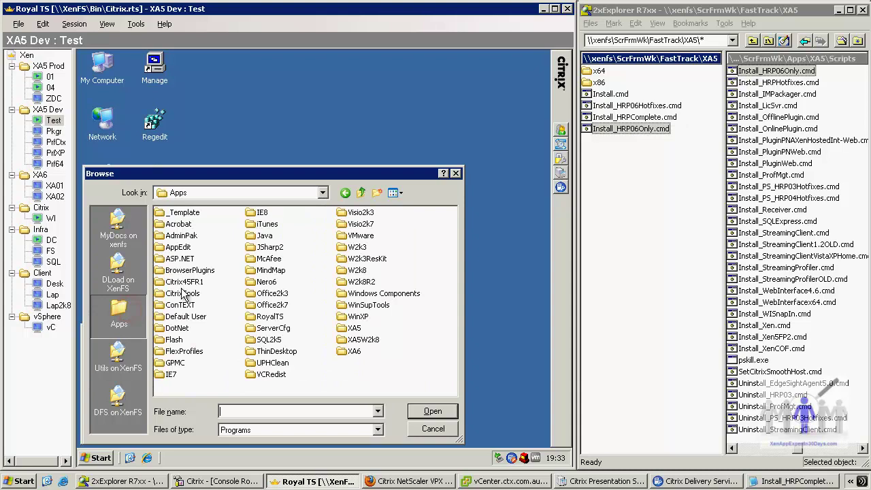
left_click(360, 194)
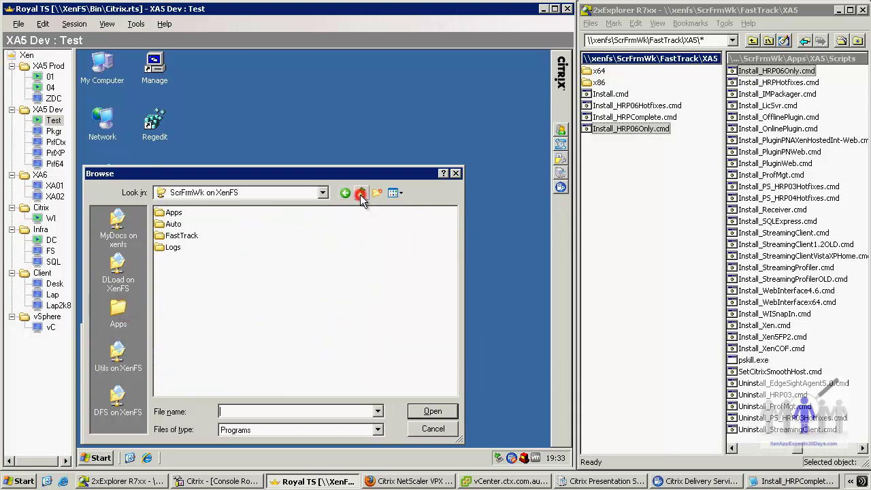
left_click(170, 237)
left_click(200, 257)
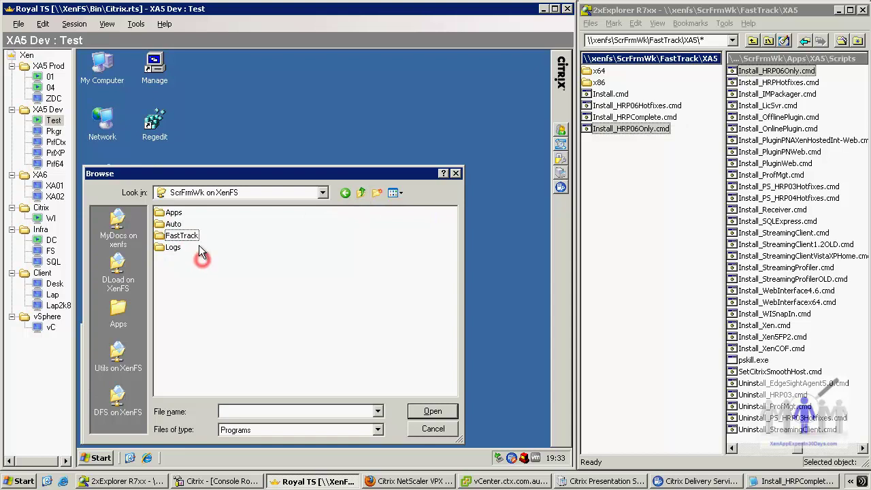
double_click(194, 237)
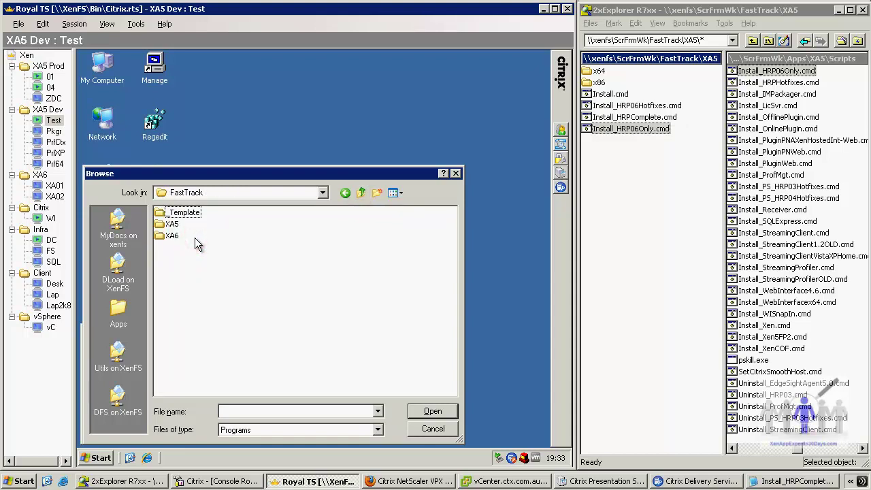
double_click(181, 213)
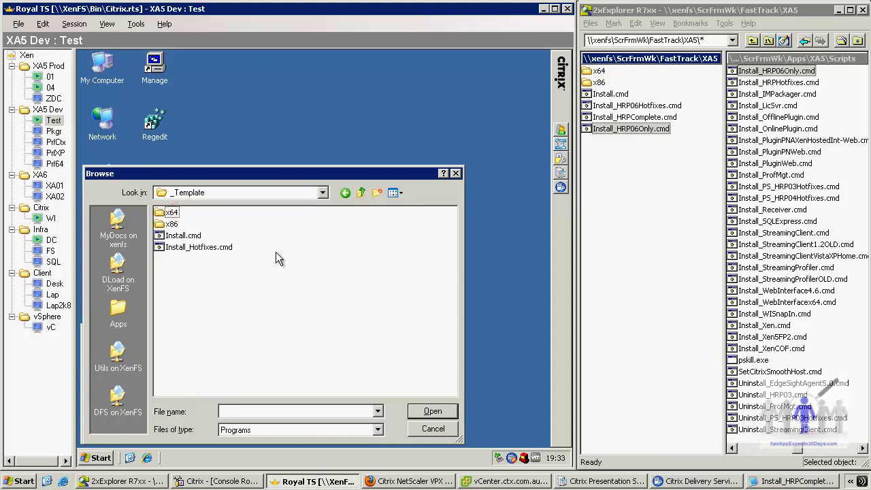
key("BackSpace")
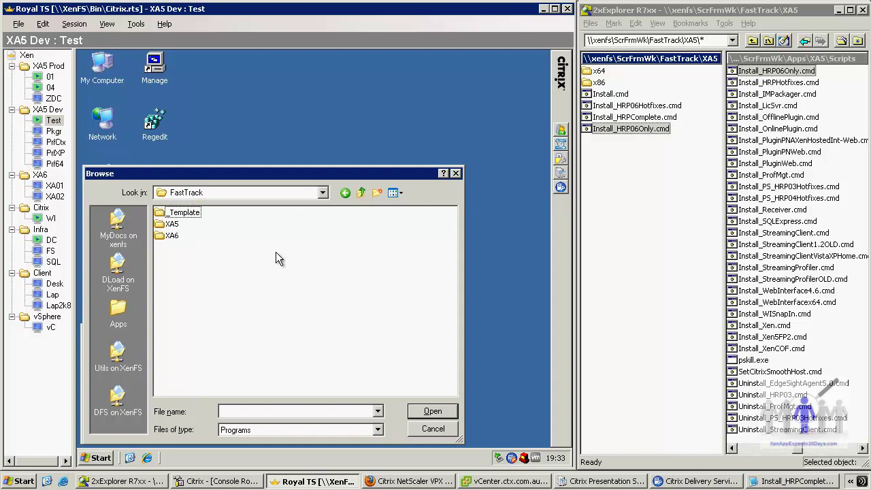
double_click(171, 225)
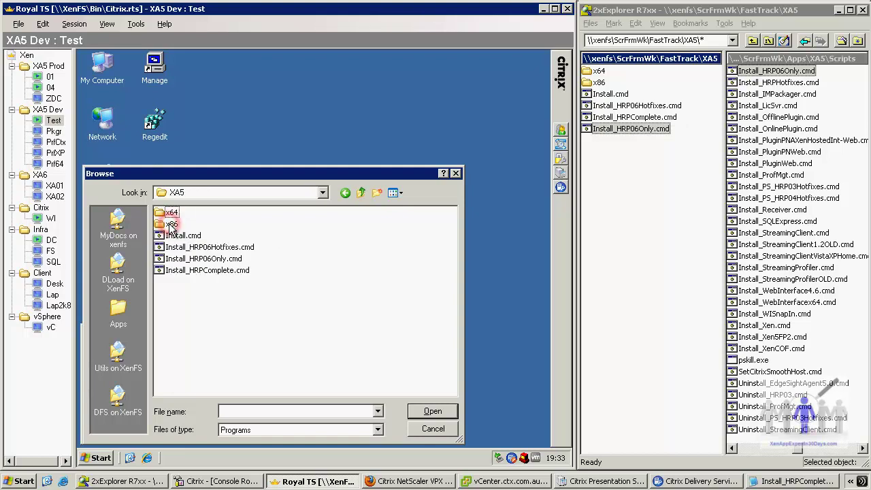
double_click(201, 270)
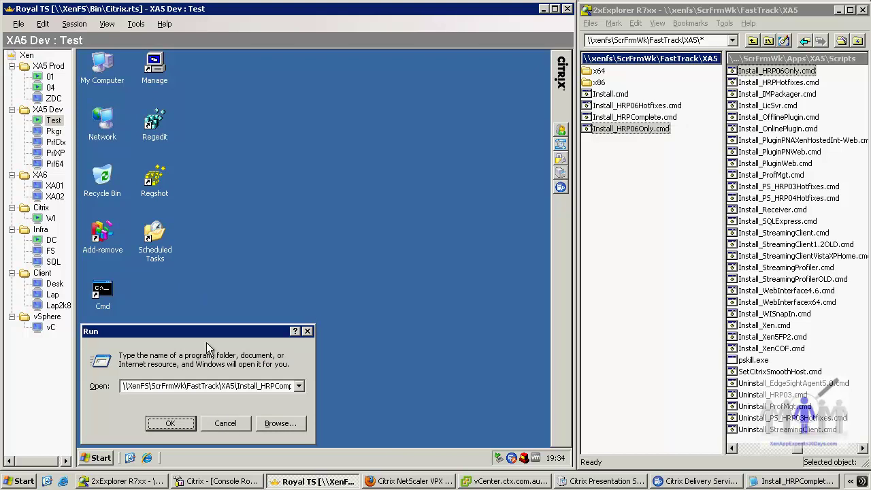
Check the script in Notepad and the console's hotfixes, then run FastTrack\XA5\Install_HRPComplete.cmd from Run
double_click(218, 386)
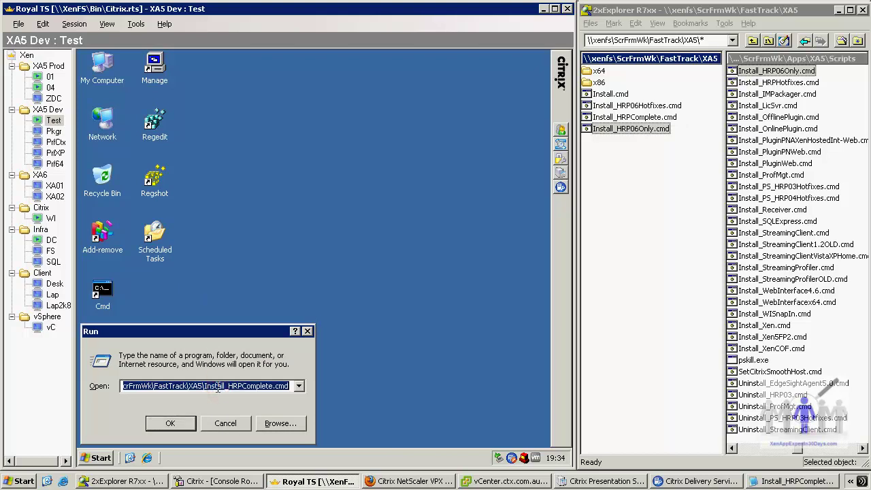
left_click(758, 483)
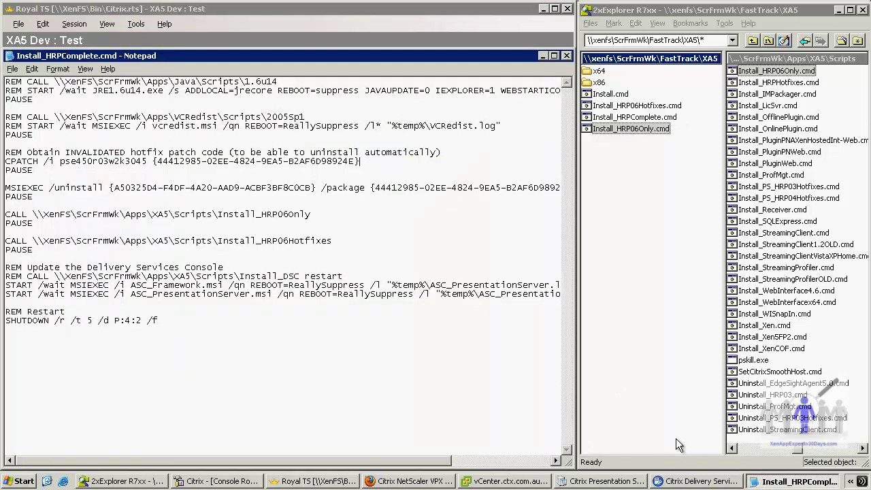
left_click(692, 485)
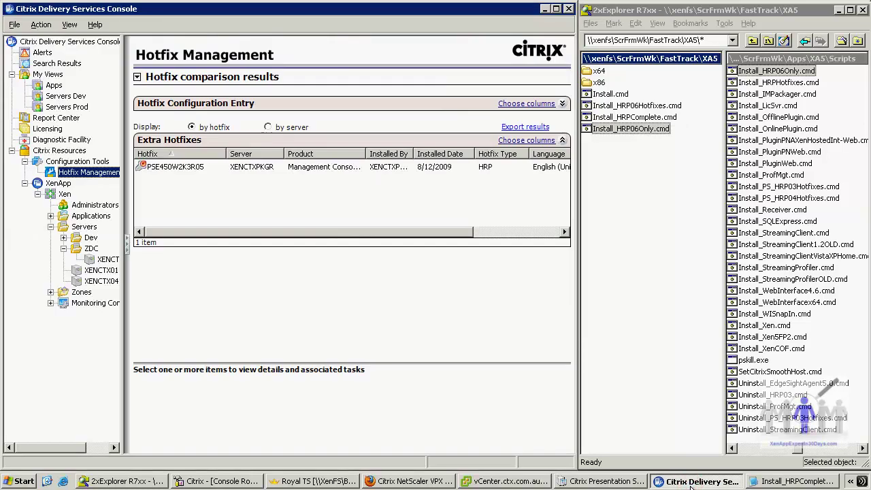
left_click(783, 483)
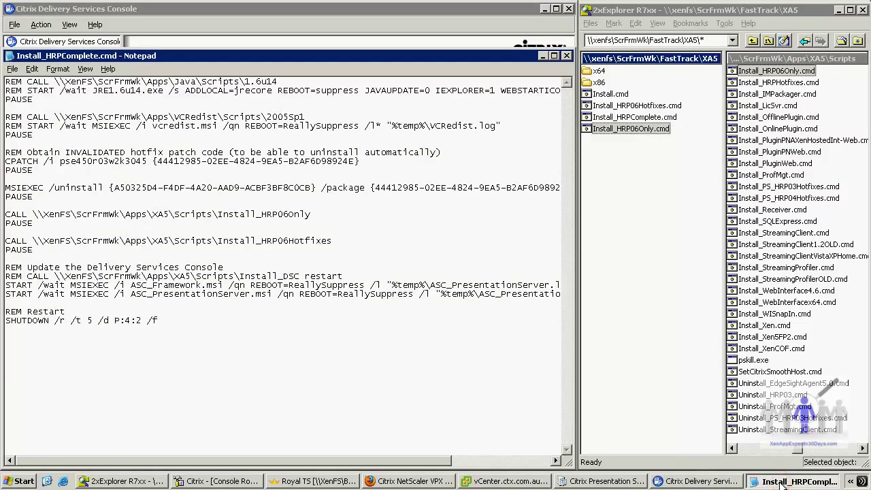
left_click(292, 484)
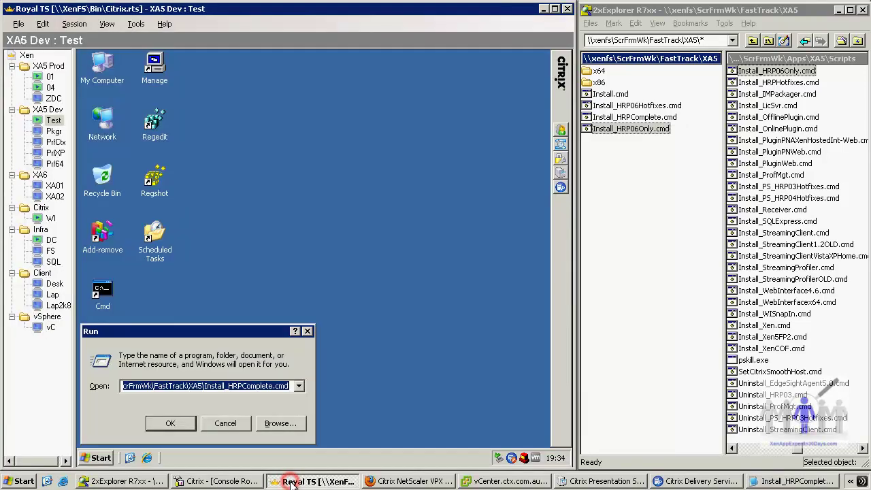
left_click(158, 423)
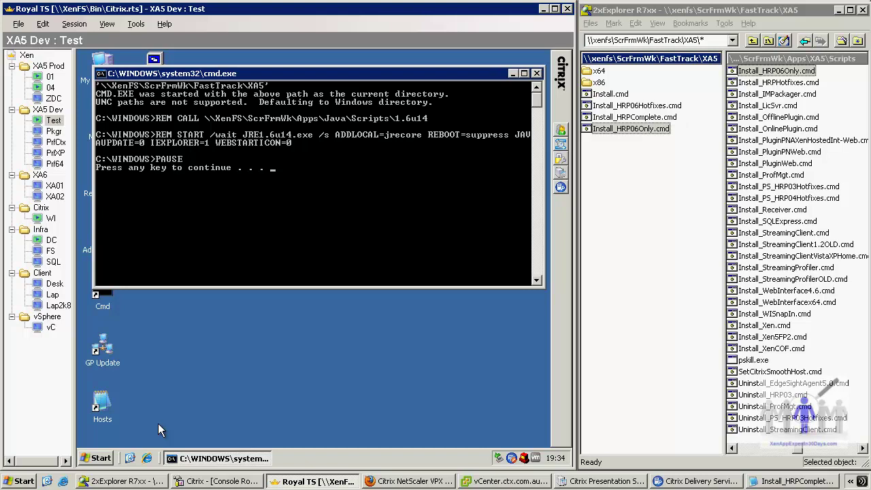
Continue the script past its first PAUSE so the VCRedist 2005Sp1 install runs
key("space")
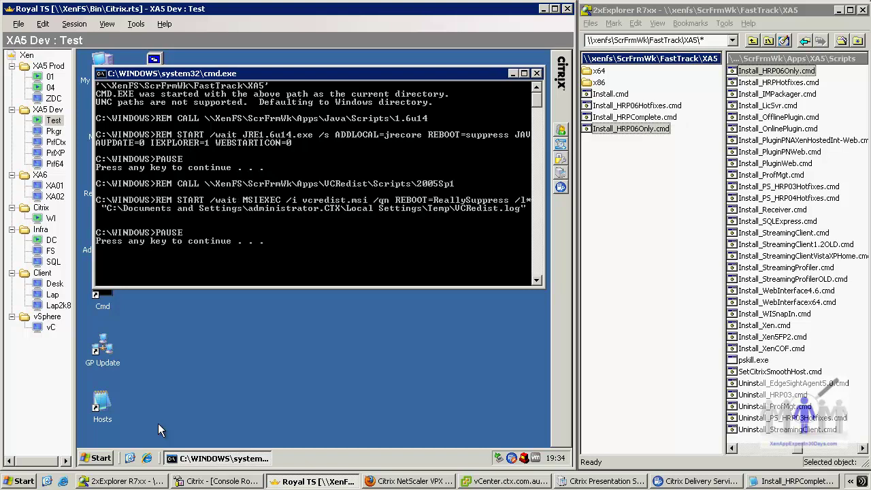